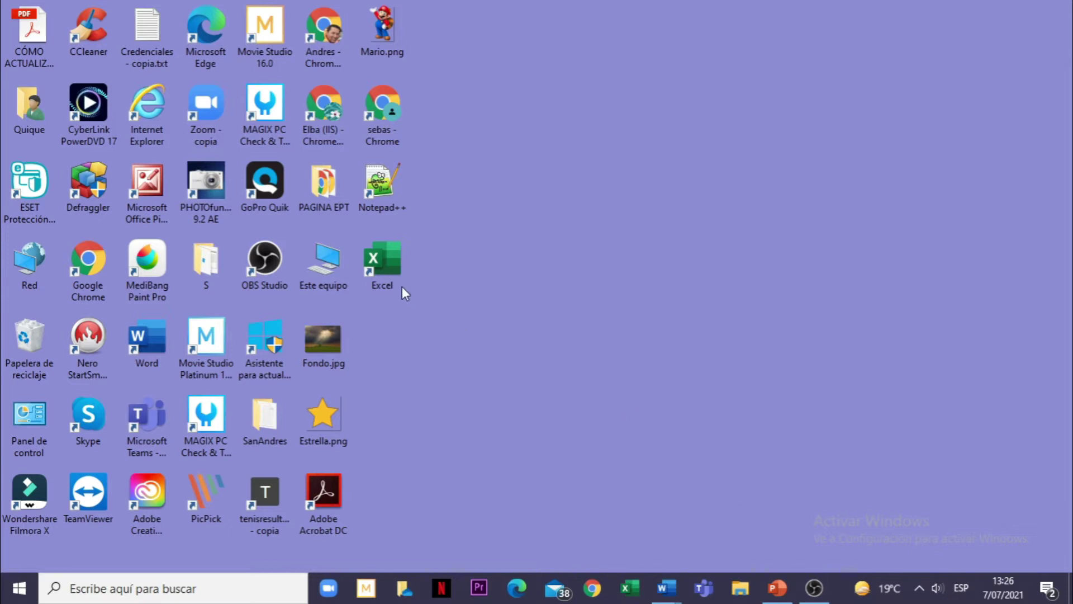
Launch Excel from the desktop icon and go to the Abrir page listing recent workbooks
double_click(386, 264)
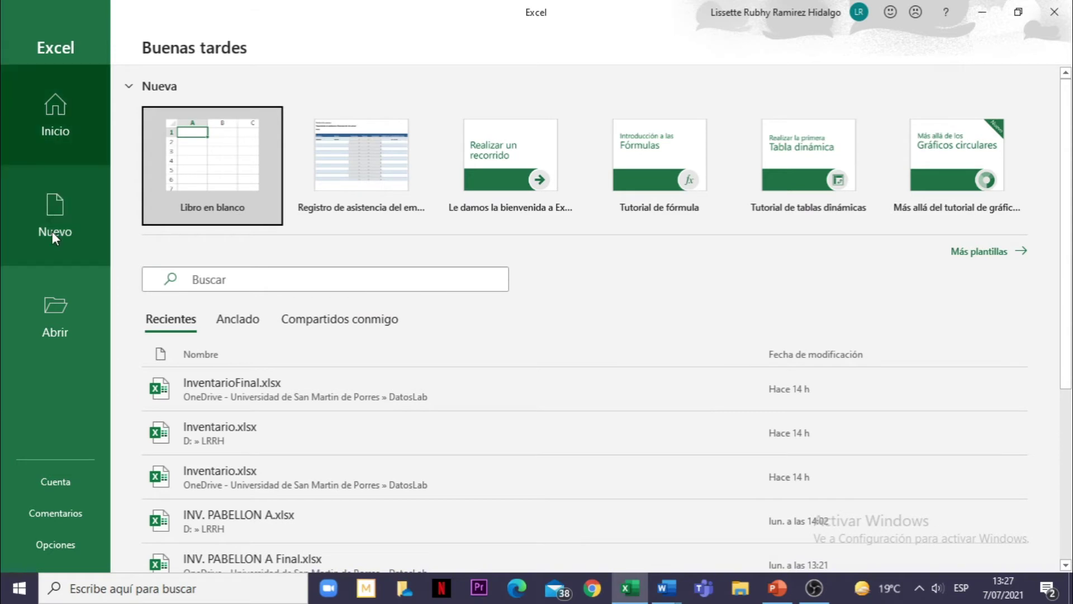
click(52, 323)
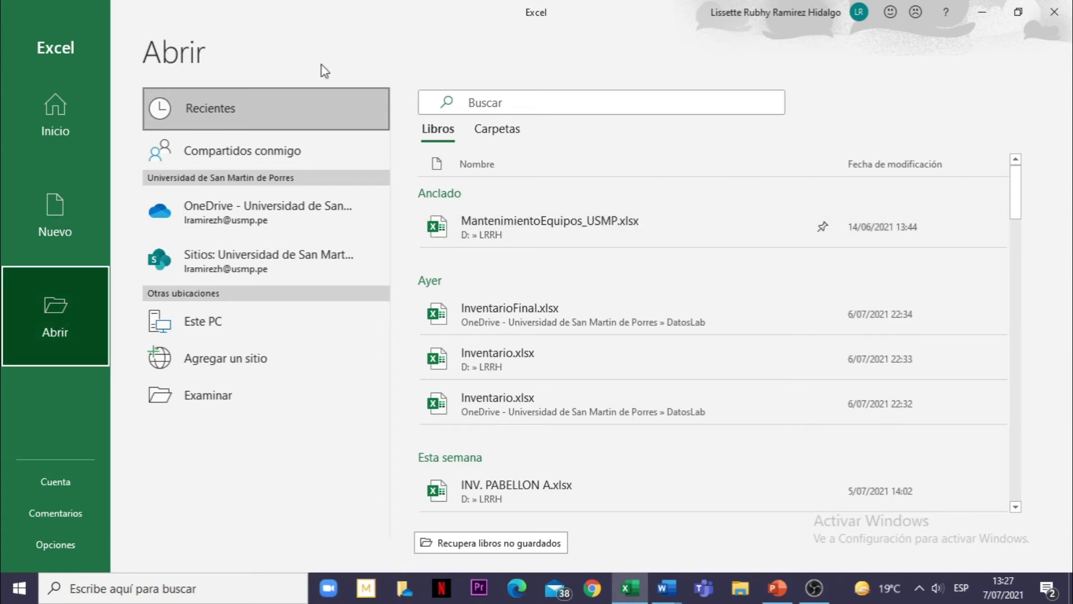
Recover and open the unsaved Libro1 file, then create a new blank workbook
click(526, 545)
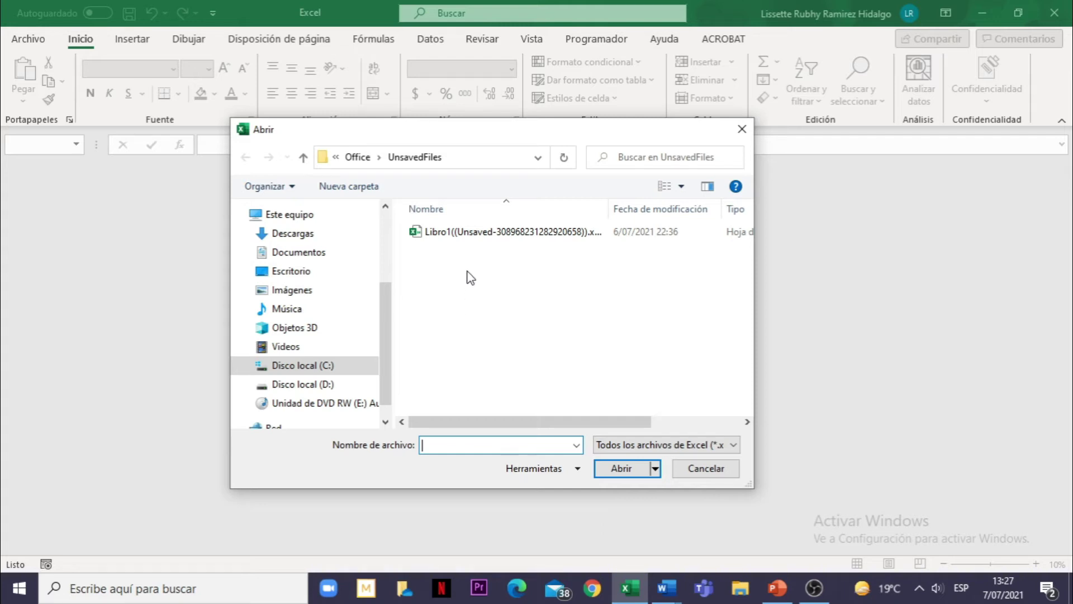
click(461, 239)
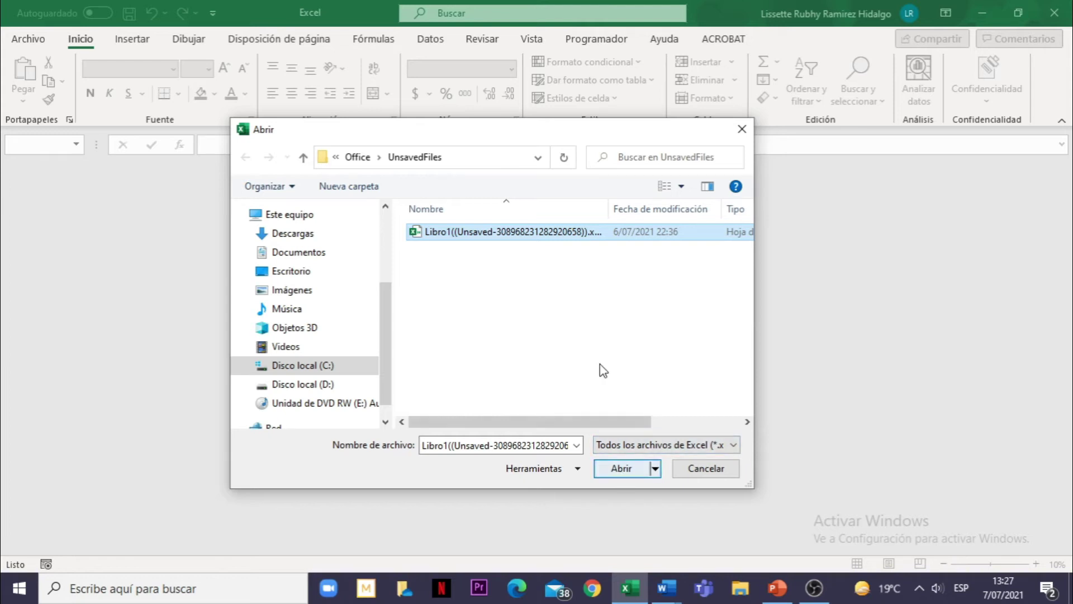
click(616, 467)
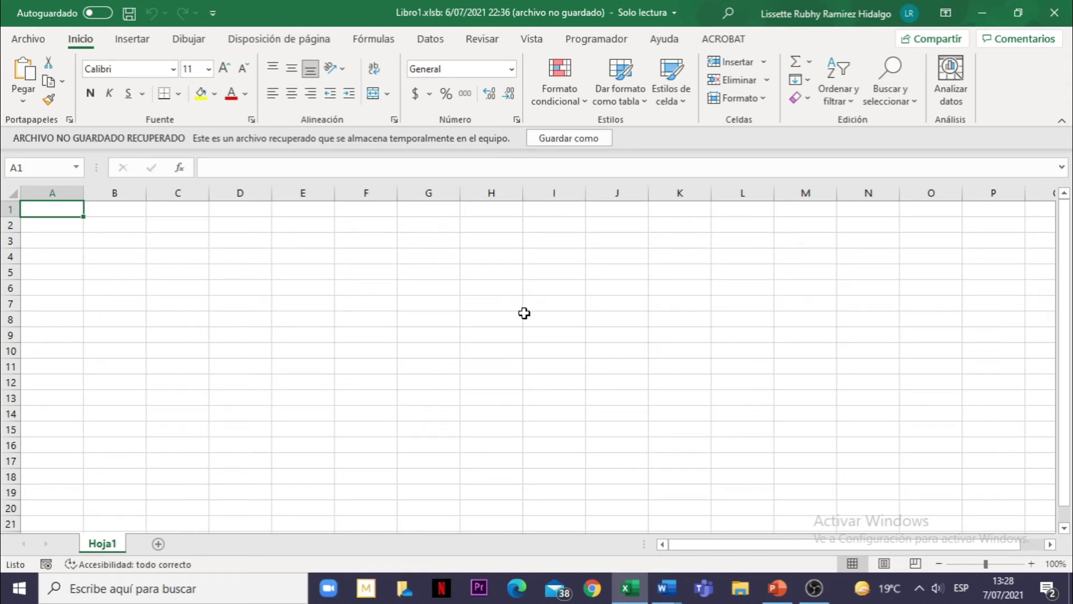
click(16, 42)
click(232, 173)
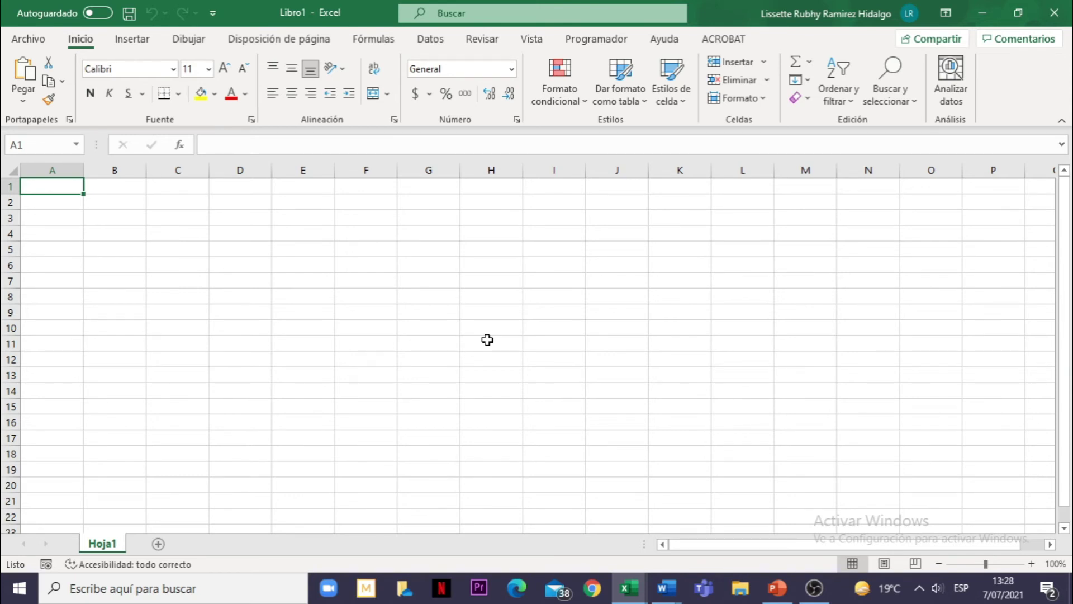
click(38, 43)
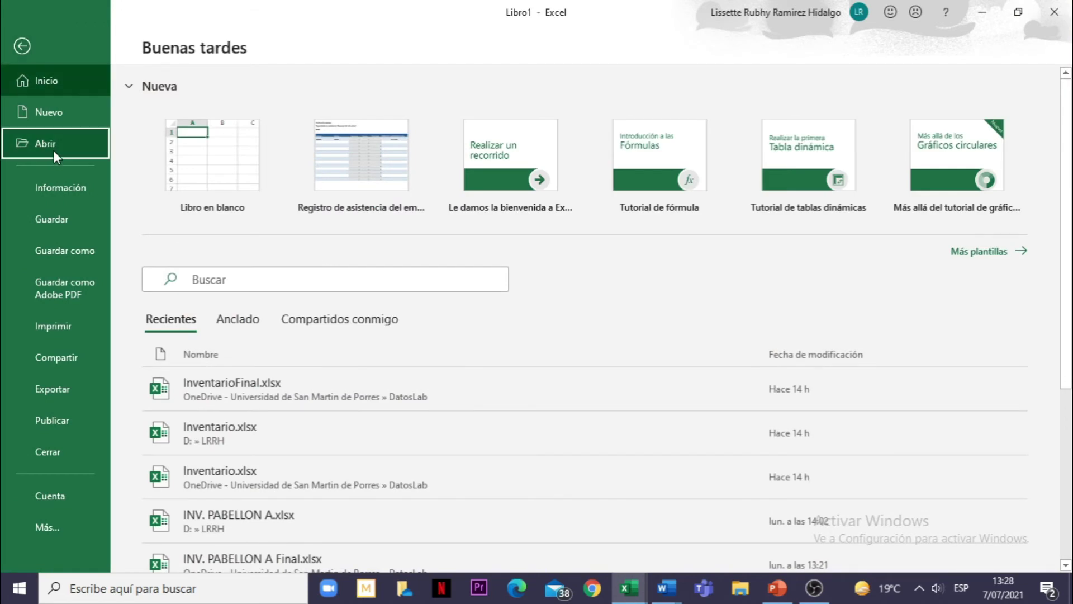
click(54, 150)
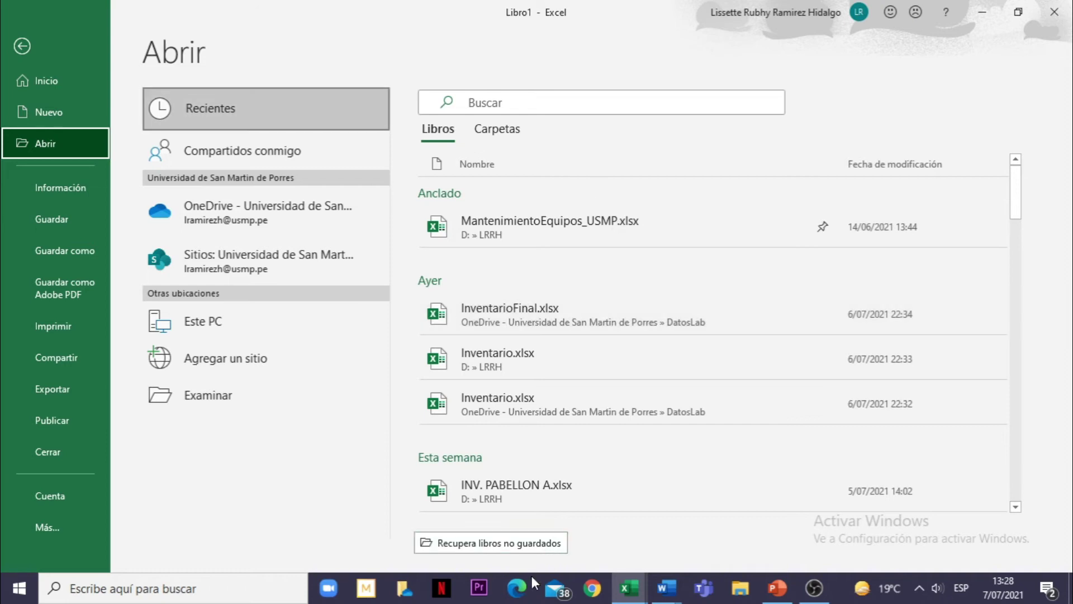
click(513, 546)
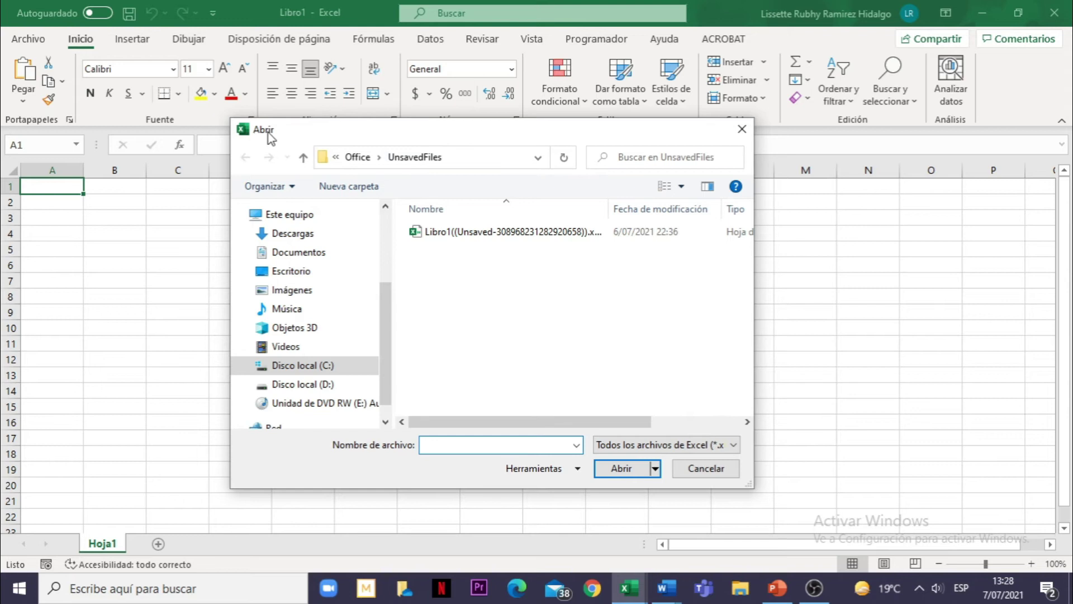
click(738, 135)
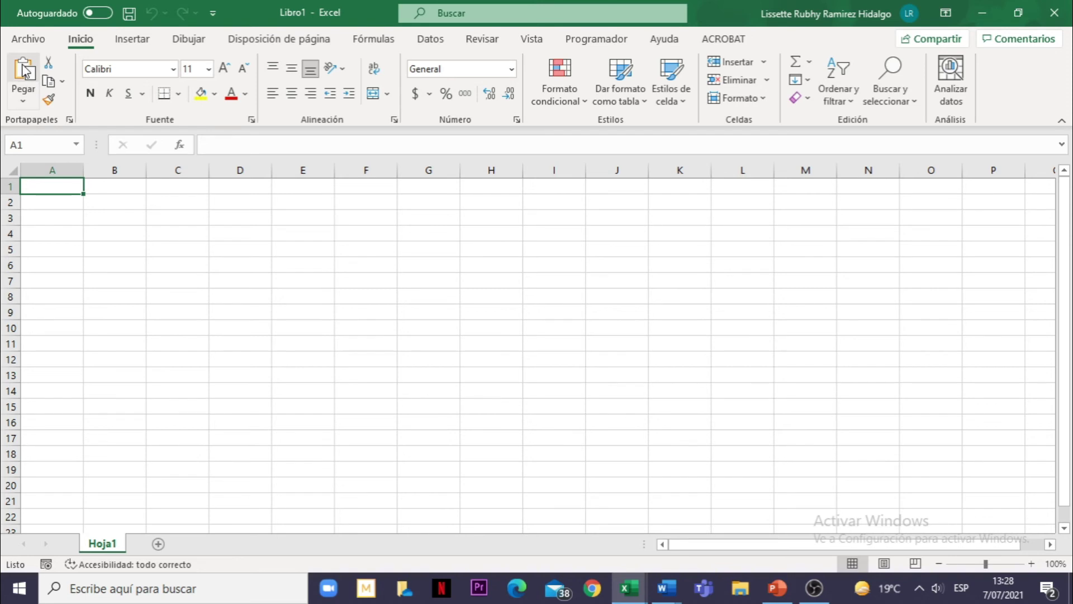
click(27, 41)
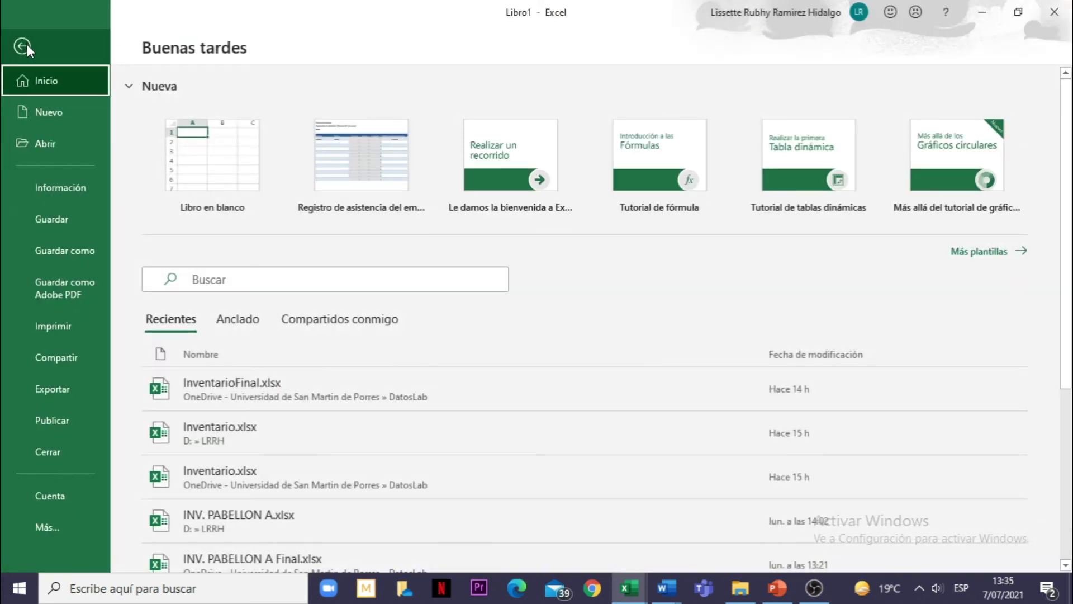
click(77, 189)
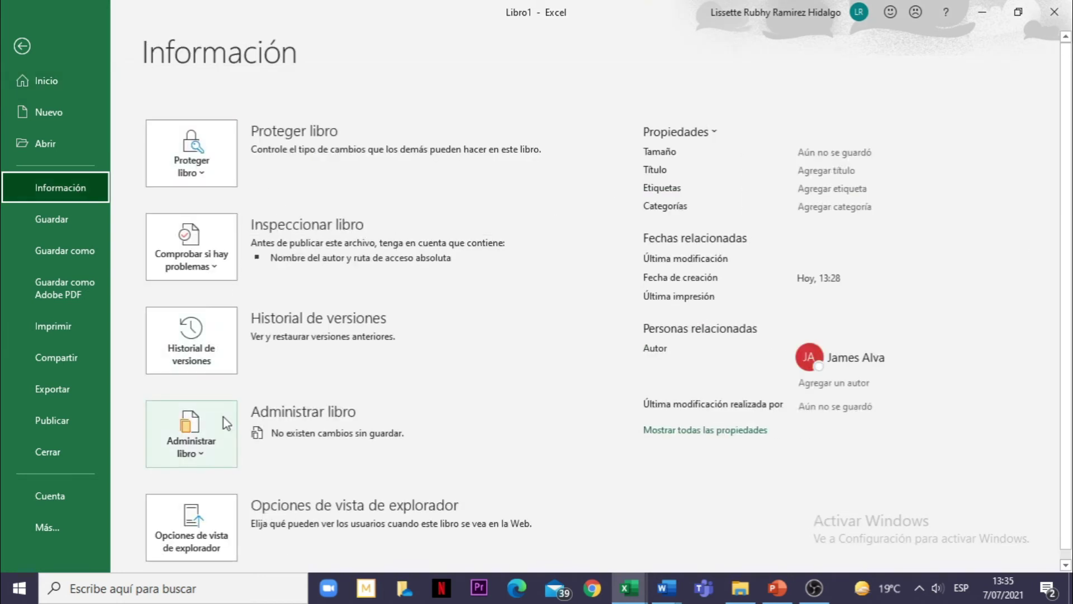
click(220, 461)
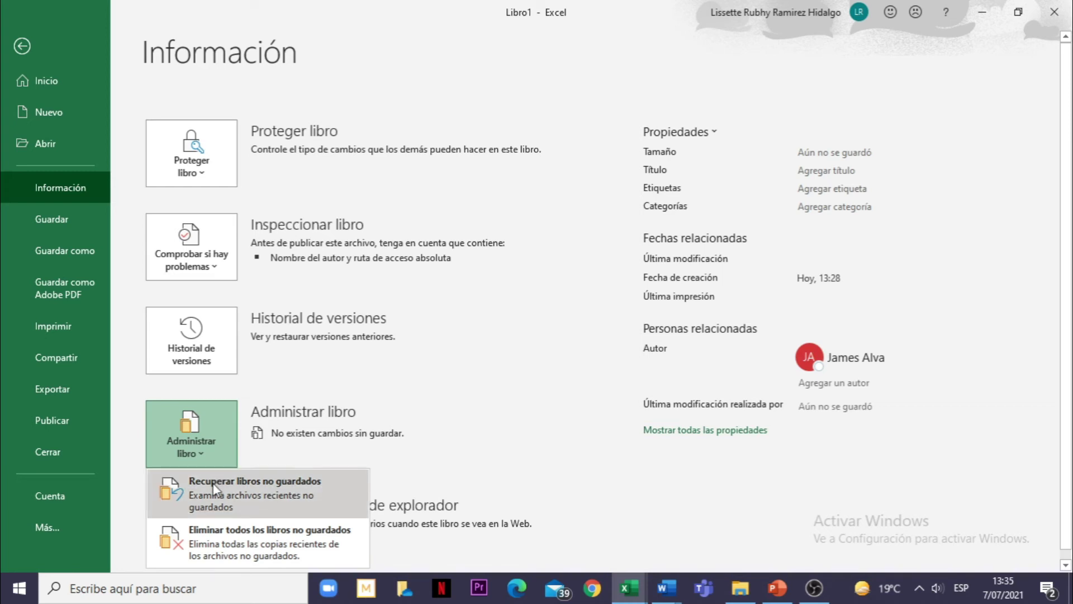
click(270, 495)
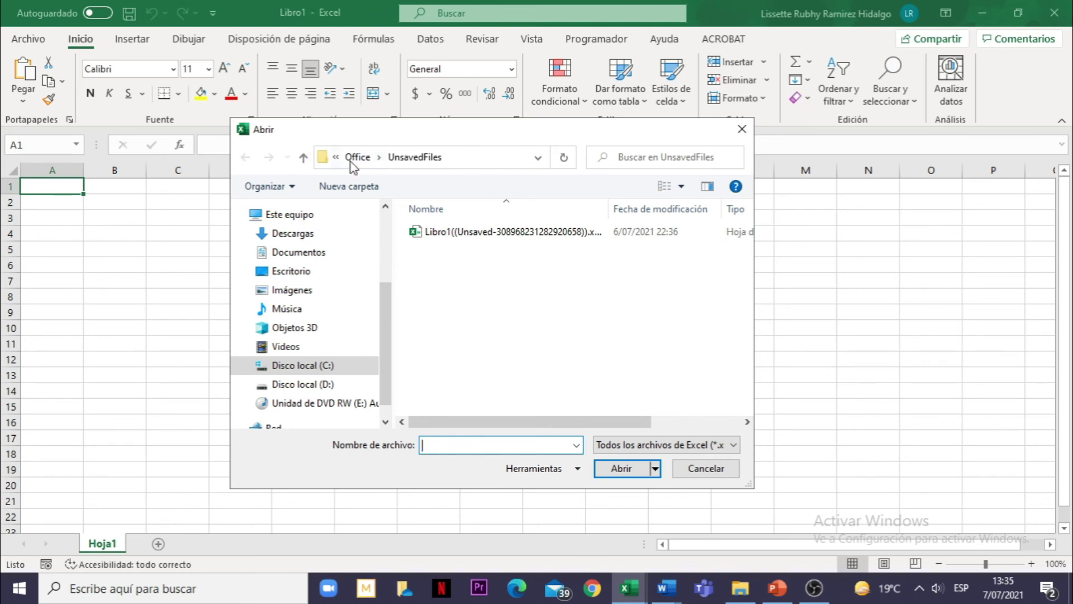
click(442, 234)
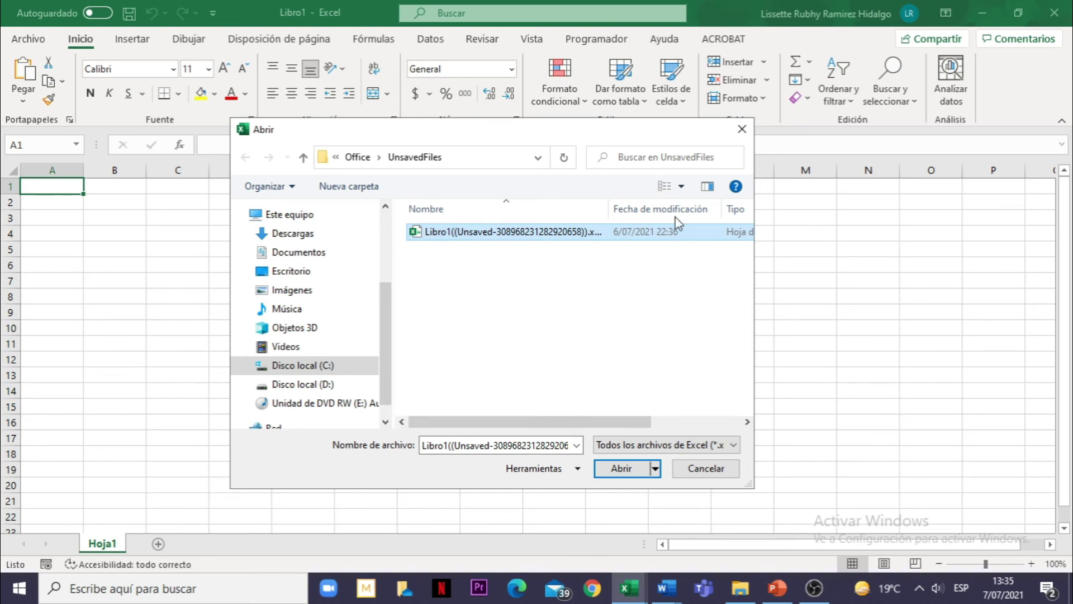
click(742, 129)
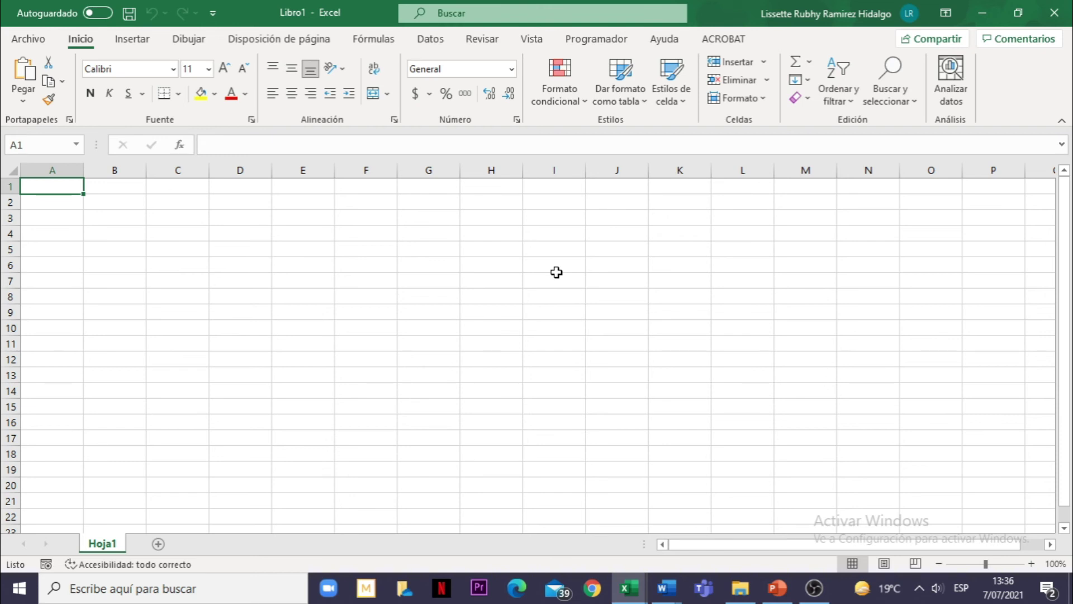
In Opciones de Excel > Guardar, step the Autorrecuperación interval down from 10 to 5 minutes
click(36, 43)
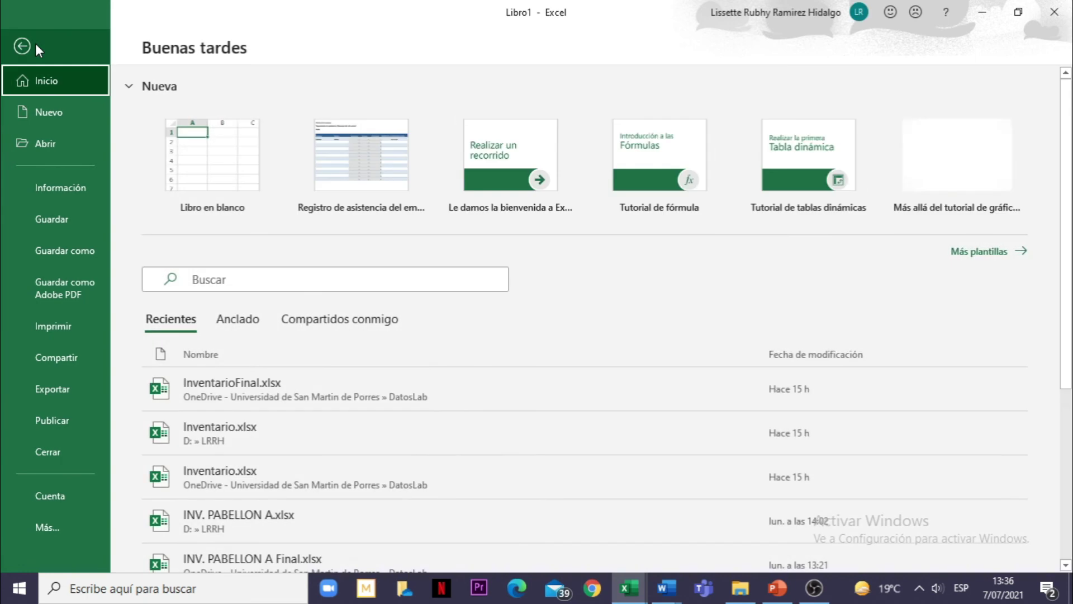
click(43, 527)
click(147, 526)
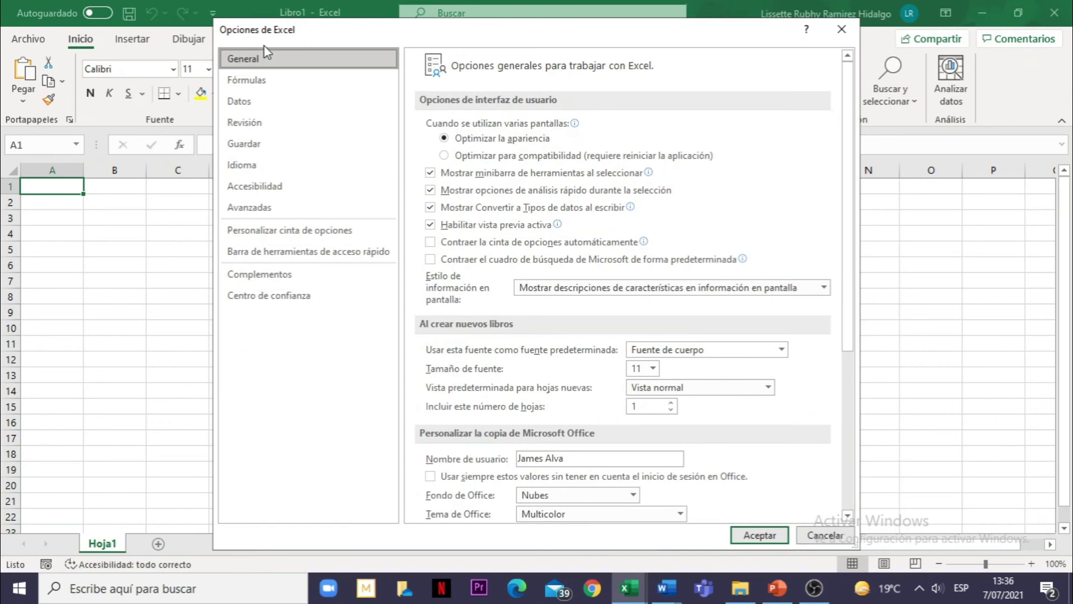
click(259, 148)
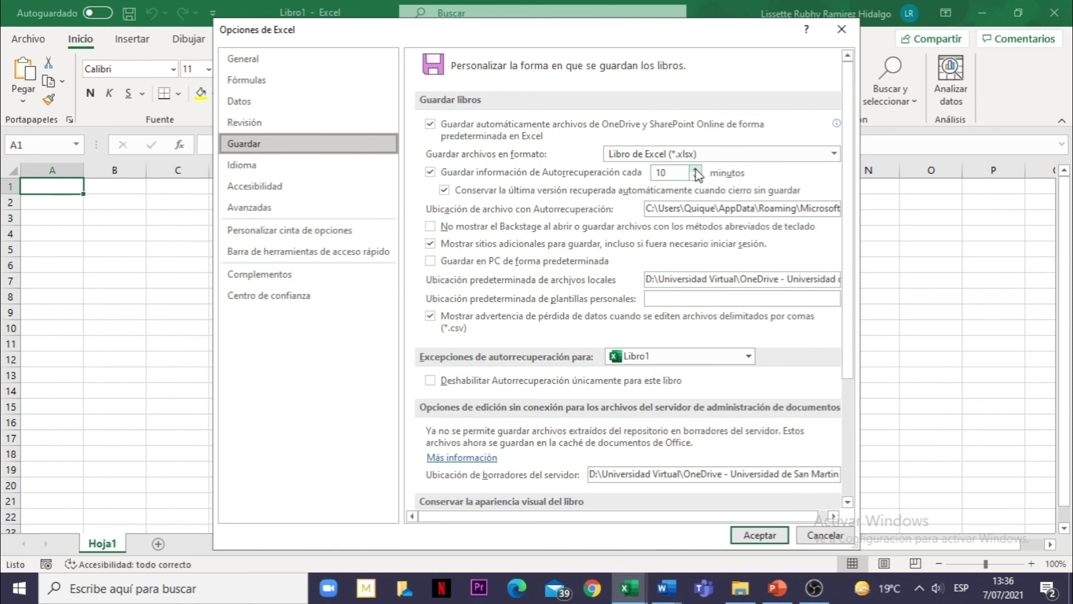
click(696, 178)
click(695, 179)
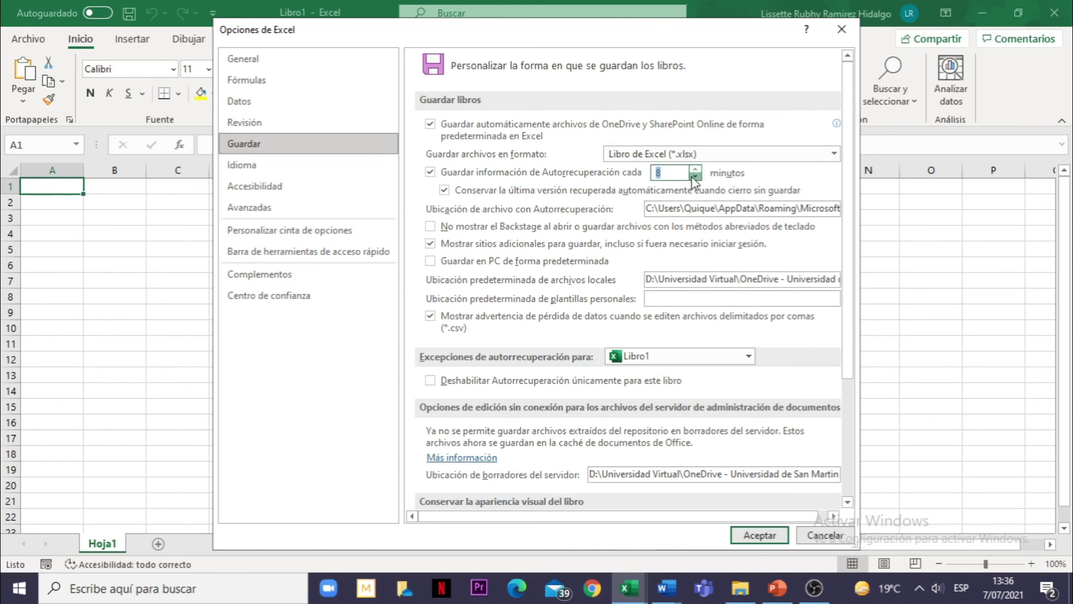
click(696, 179)
click(696, 178)
Accept the Excel Options dialog so the 5-minute AutoRecover interval takes effect
click(759, 536)
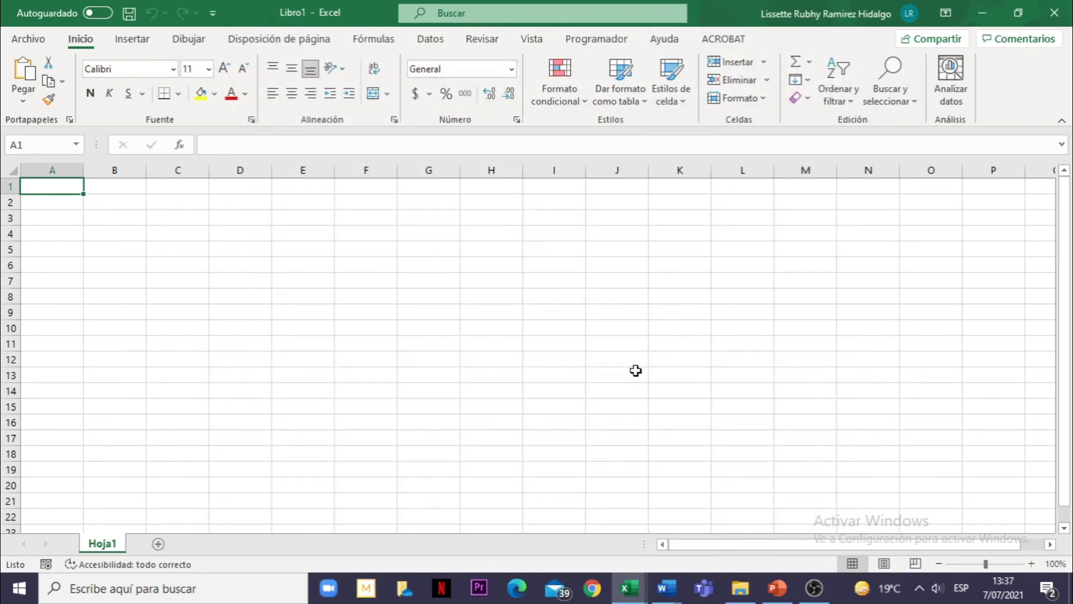